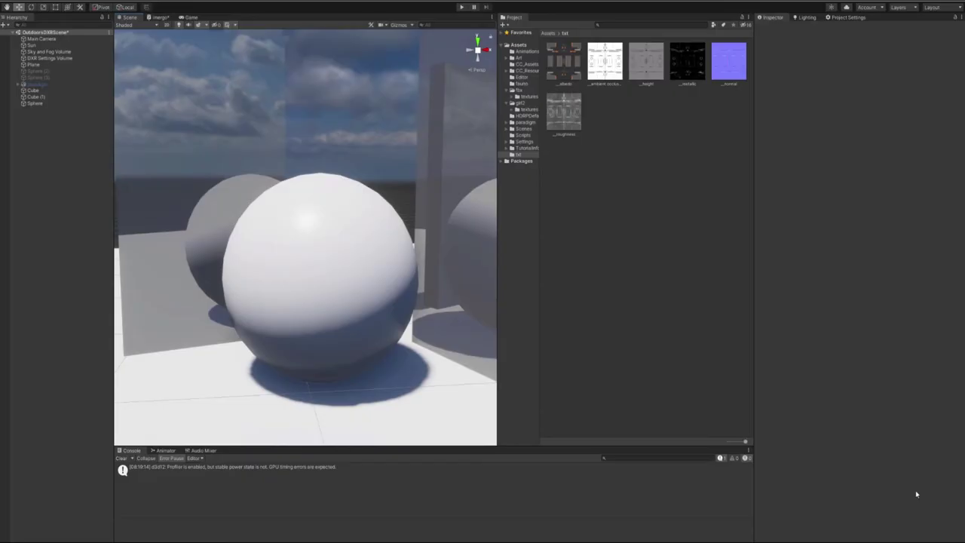
# Step: Bring up the asset creation menu inside the Project panel's txt folder
pyautogui.moveTo(357, 291)
pyautogui.mouseDown(button='middle')
pyautogui.moveTo(355, 276)
pyautogui.moveTo(354, 287)
pyautogui.mouseUp(button='middle')
pyautogui.rightClick(630, 200)
pyautogui.moveTo(649, 201)
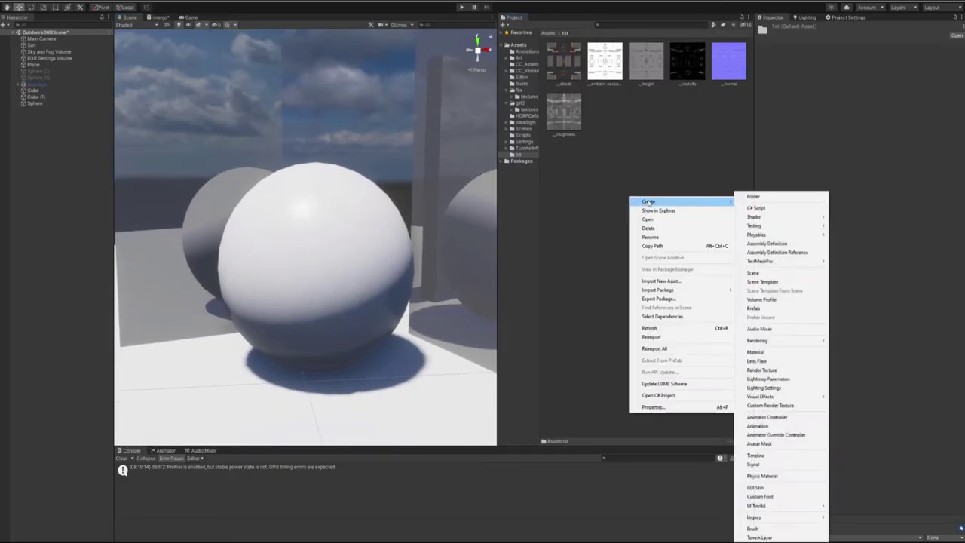
# Step: Create a material named SPHERE PBR in txt and drag it onto the front sphere
pyautogui.click(756, 352)
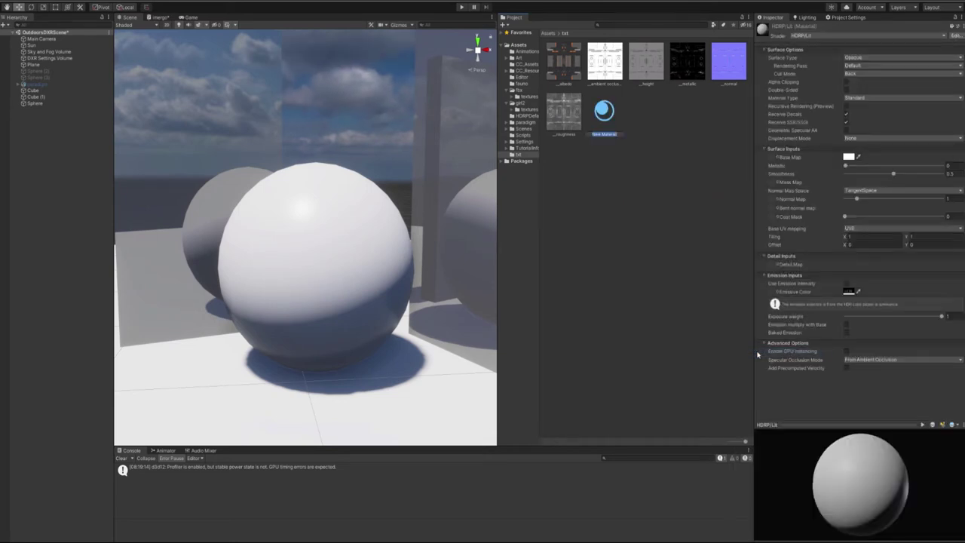
pyautogui.write('s')
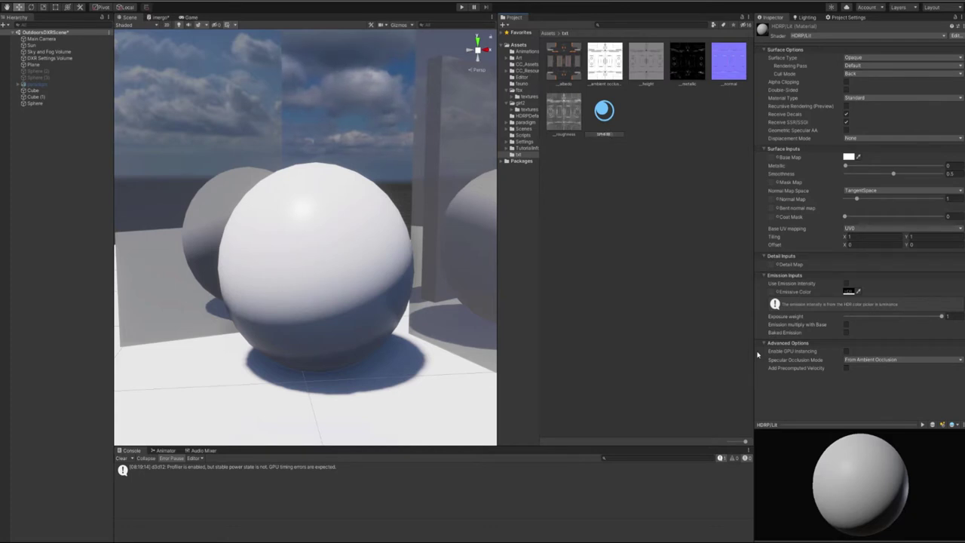
pyautogui.write('-TREE')
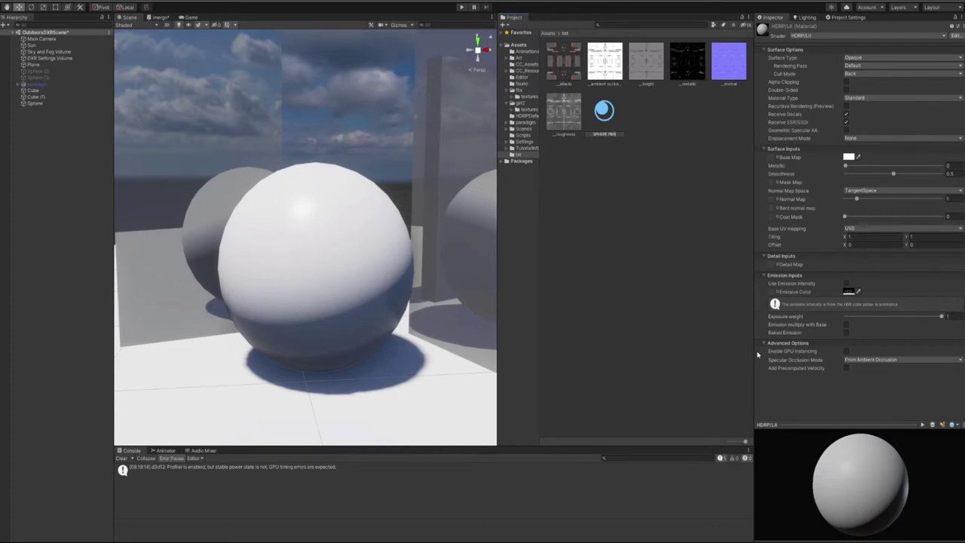
pyautogui.press('Return')
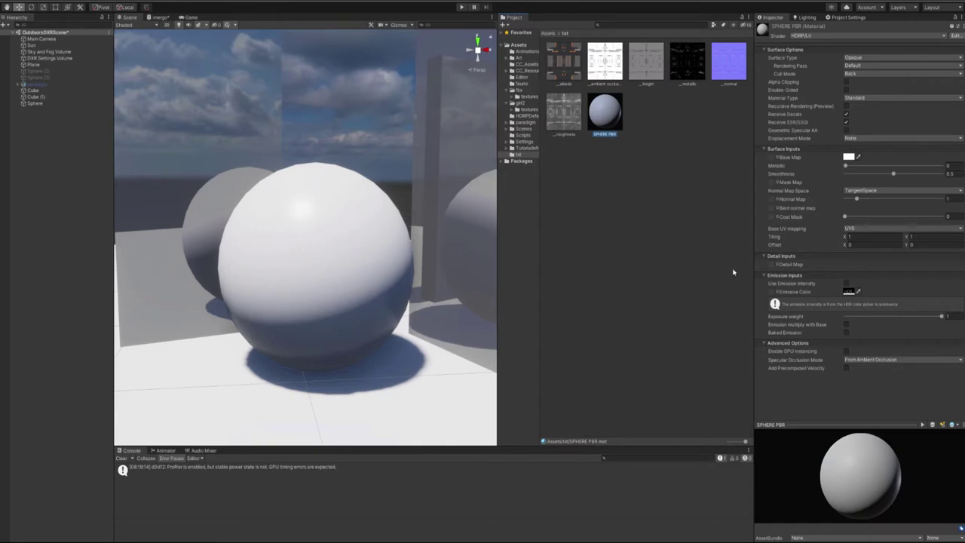
pyautogui.moveTo(610, 126); pyautogui.dragTo(329, 217)
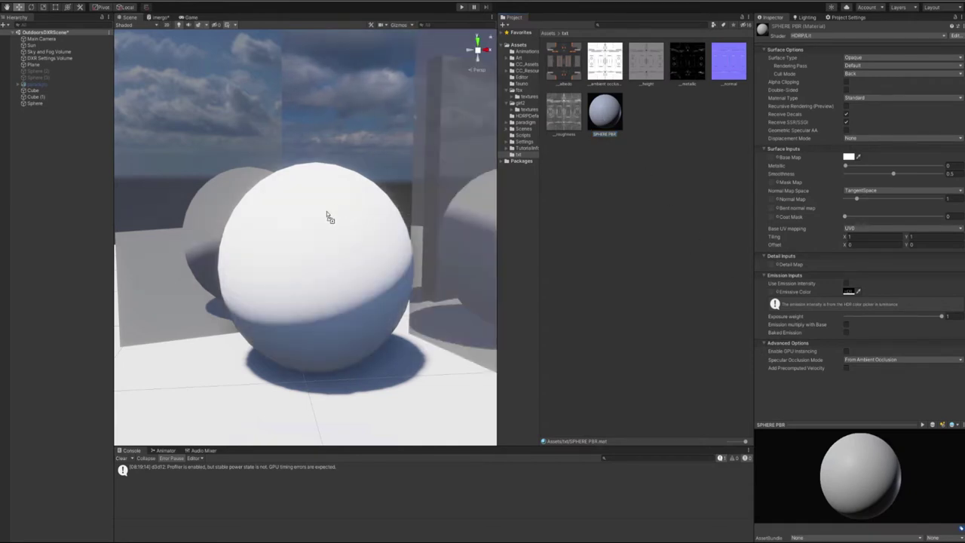
# Step: Switch the sphere's SPHERE PBR material to the Shader Graphs > merge shader
pyautogui.click(357, 227)
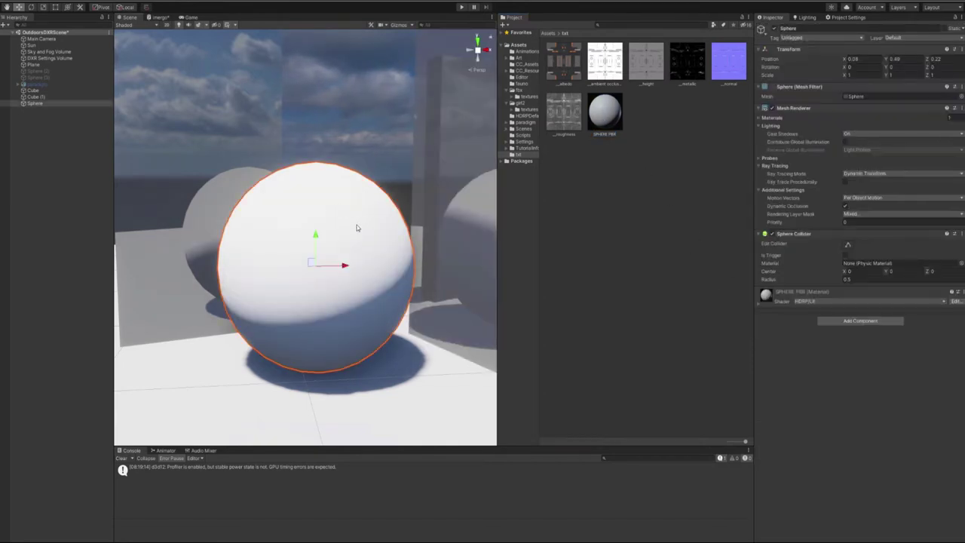
pyautogui.click(761, 305)
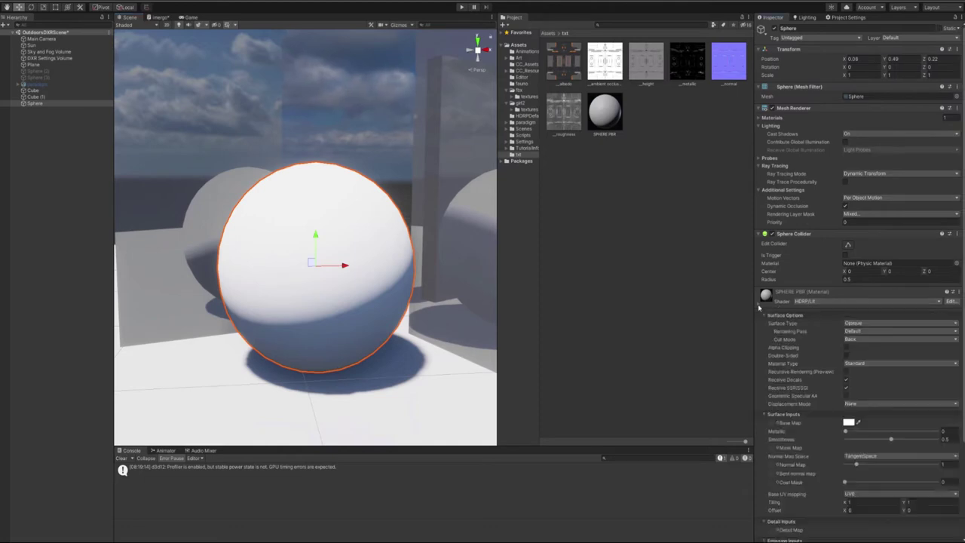
pyautogui.scroll(-3, 787, 275)
pyautogui.click(805, 183)
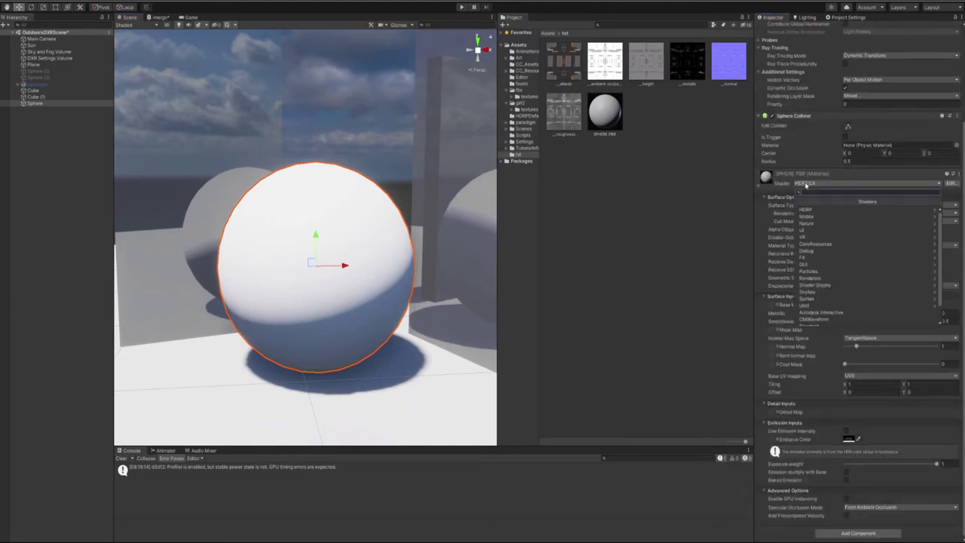
pyautogui.click(814, 284)
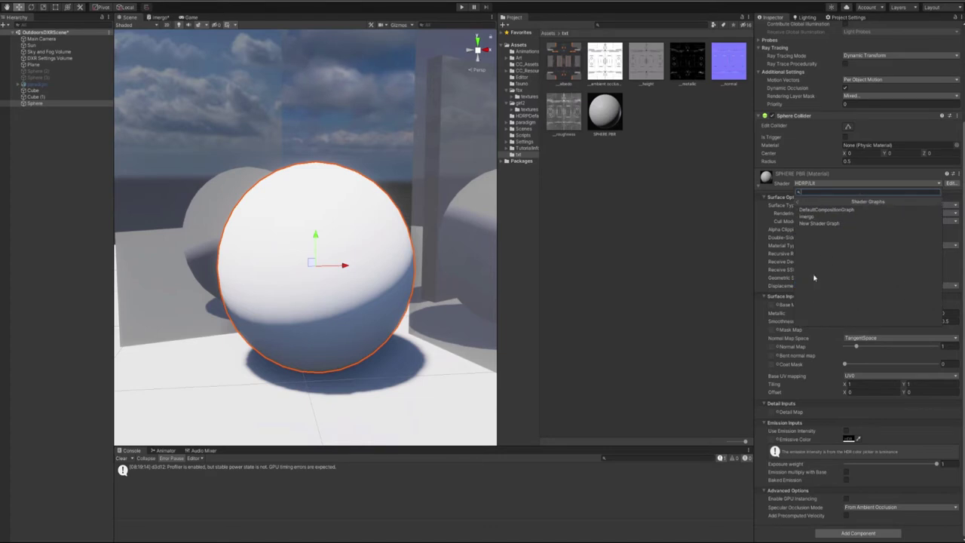
pyautogui.click(809, 218)
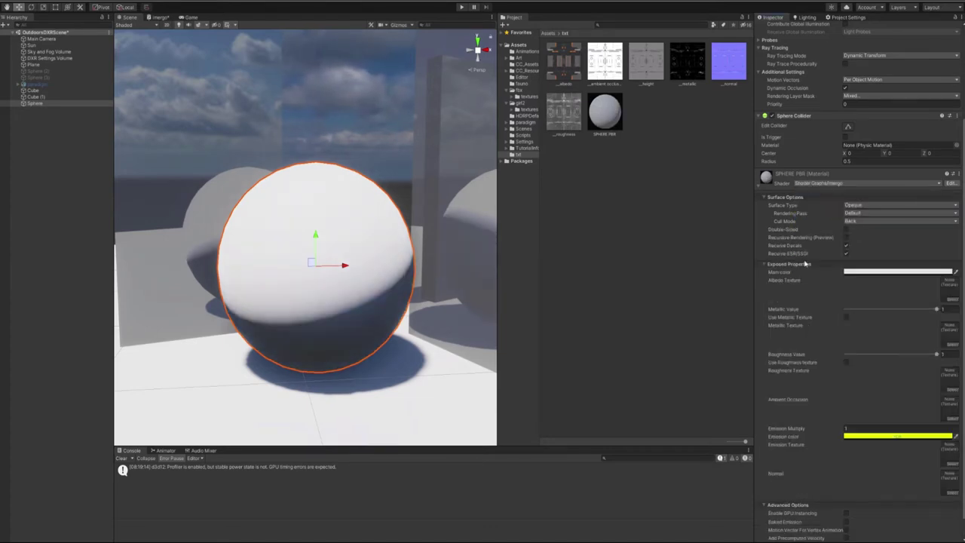
pyautogui.scroll(-1, 819, 306)
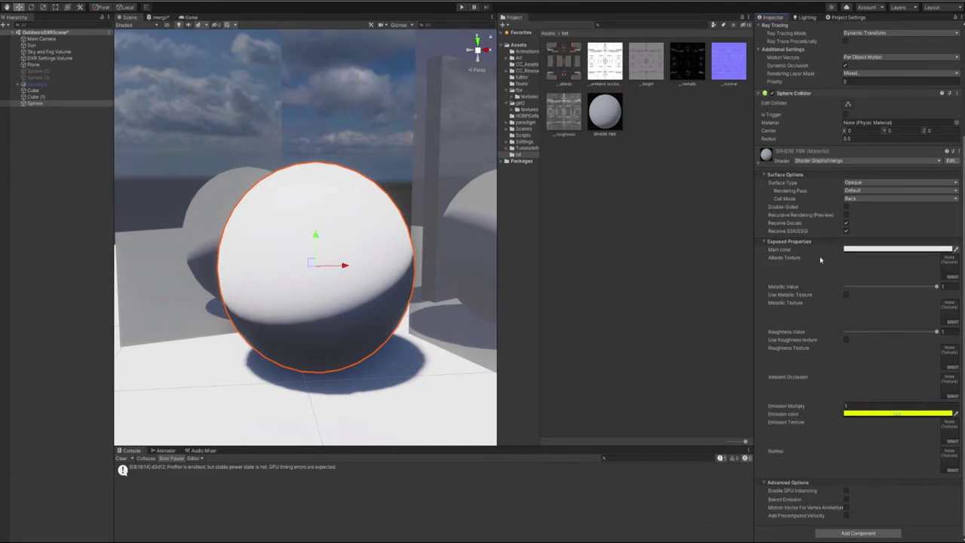
# Step: Try a red main colour on the material using the colour picker
pyautogui.click(896, 251)
pyautogui.moveTo(914, 312)
pyautogui.mouseDown()
pyautogui.moveTo(924, 299)
pyautogui.moveTo(901, 293)
pyautogui.mouseUp()
pyautogui.click(959, 243)
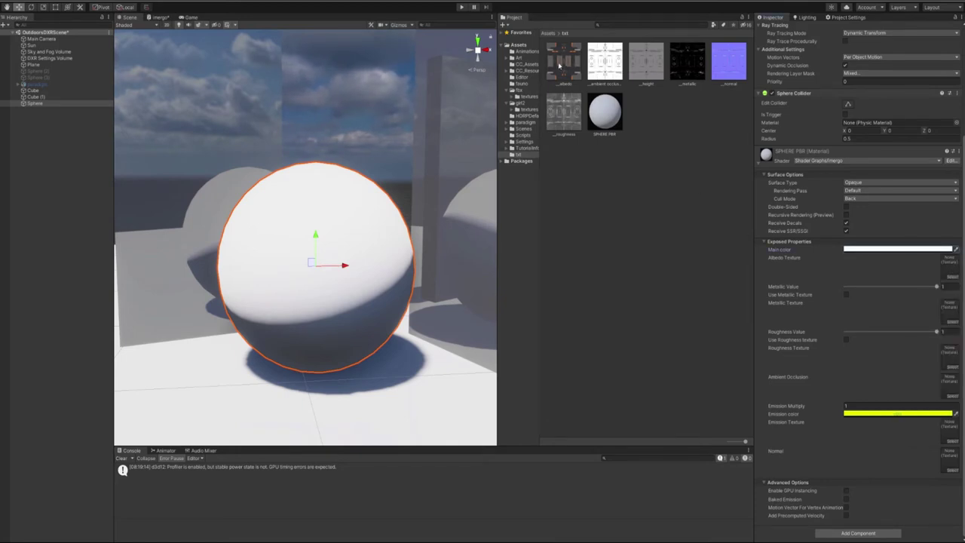
# Step: Assign the _albedo texture, keep the main colour white, and leave metallic at 1
pyautogui.moveTo(559, 65); pyautogui.dragTo(948, 266)
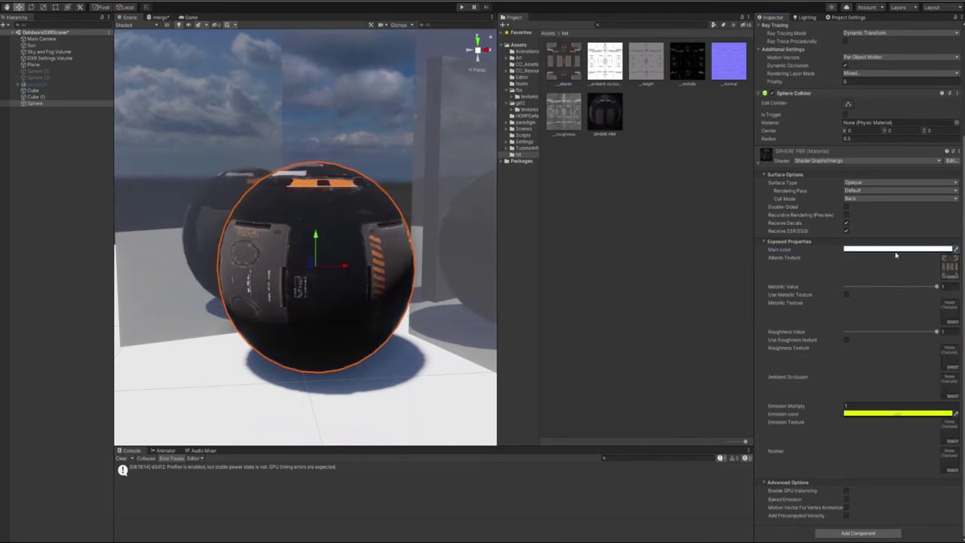
pyautogui.click(895, 251)
pyautogui.click(923, 280)
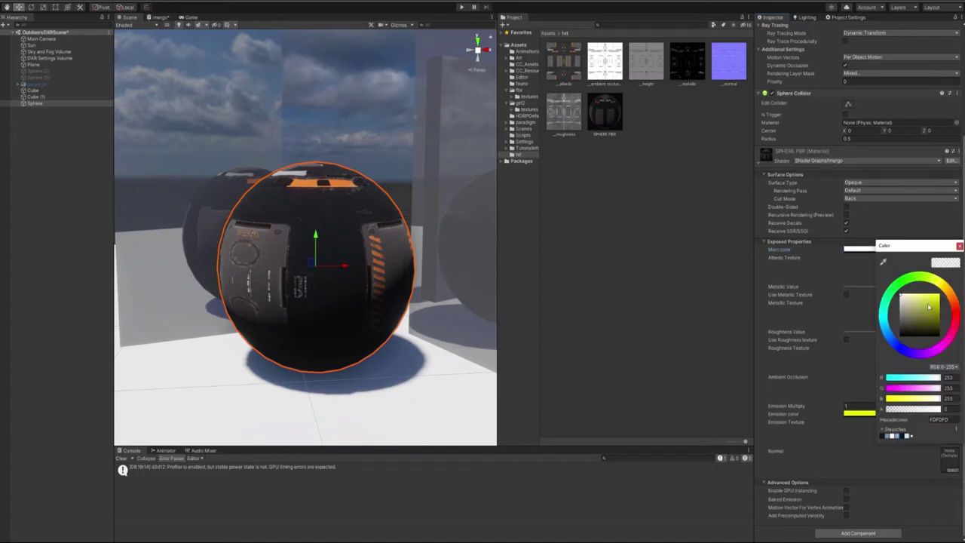
pyautogui.moveTo(916, 302)
pyautogui.mouseDown()
pyautogui.moveTo(898, 317)
pyautogui.moveTo(891, 275)
pyautogui.mouseUp()
pyautogui.click(960, 246)
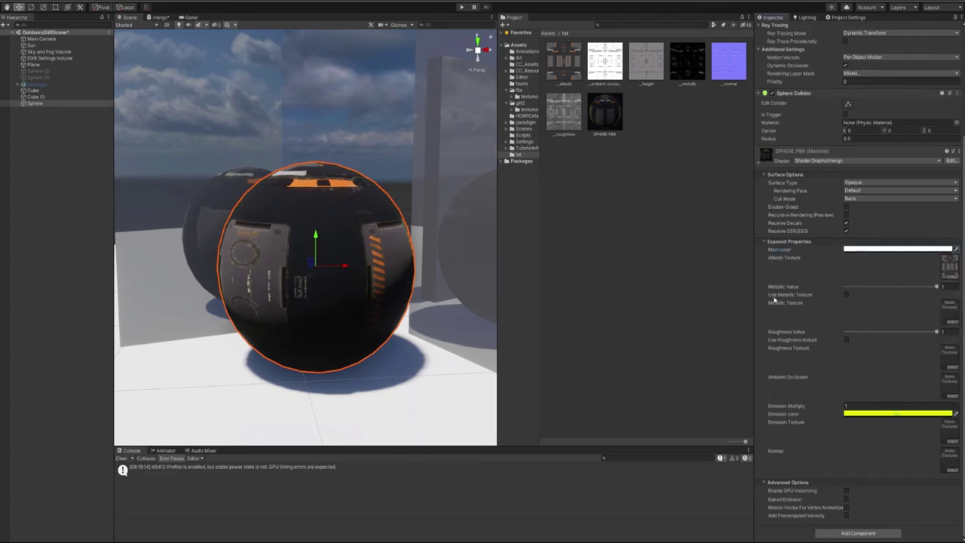
pyautogui.moveTo(935, 287)
pyautogui.mouseDown()
pyautogui.moveTo(844, 288)
pyautogui.moveTo(937, 287)
pyautogui.mouseUp()
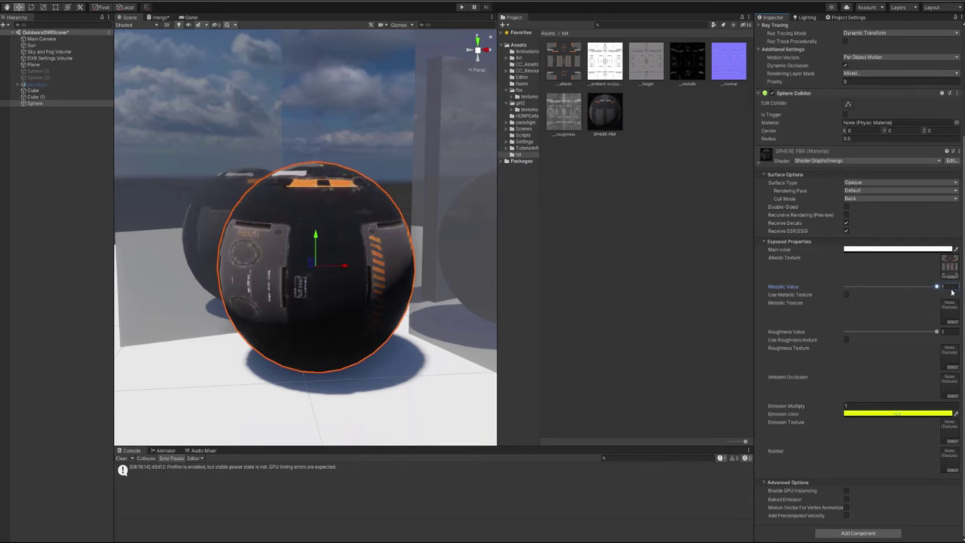
# Step: Assign and enable the _metallic texture, lower roughness to about 0.065, and add _roughness
pyautogui.moveTo(688, 69); pyautogui.dragTo(950, 316)
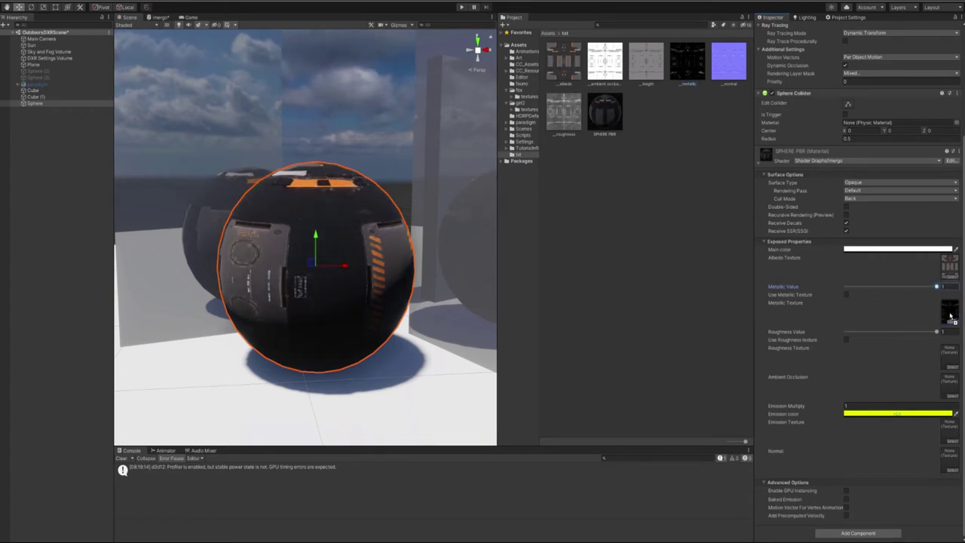
pyautogui.click(845, 296)
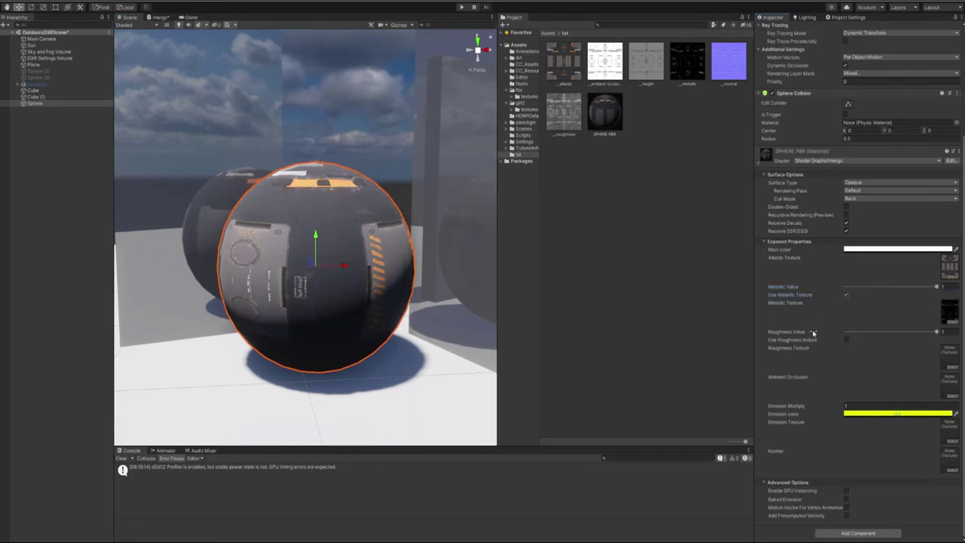
pyautogui.moveTo(935, 332); pyautogui.dragTo(852, 334)
pyautogui.moveTo(356, 306)
pyautogui.mouseDown(button='middle')
pyautogui.moveTo(297, 269)
pyautogui.moveTo(336, 283)
pyautogui.mouseUp(button='middle')
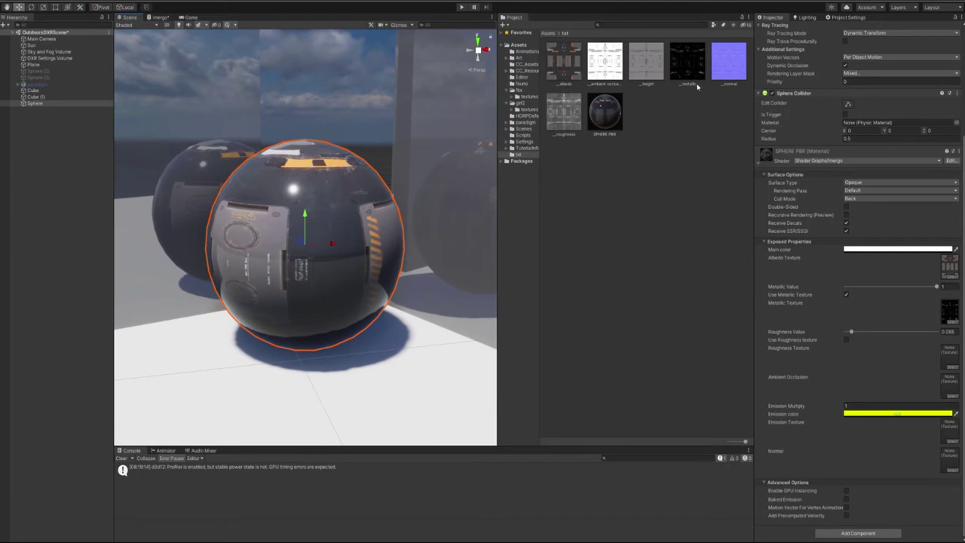
pyautogui.moveTo(566, 112)
pyautogui.mouseDown()
pyautogui.moveTo(790, 319)
pyautogui.moveTo(949, 365)
pyautogui.mouseUp()
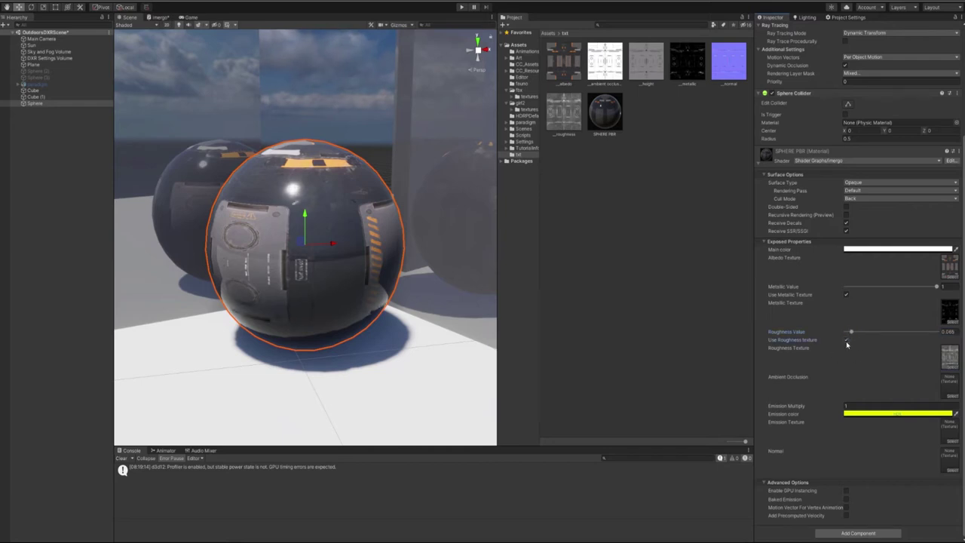
# Step: Enable the roughness texture and assign the ambient occlusion and _normal maps
pyautogui.click(846, 340)
pyautogui.moveTo(302, 252); pyautogui.dragTo(304, 241, button='middle')
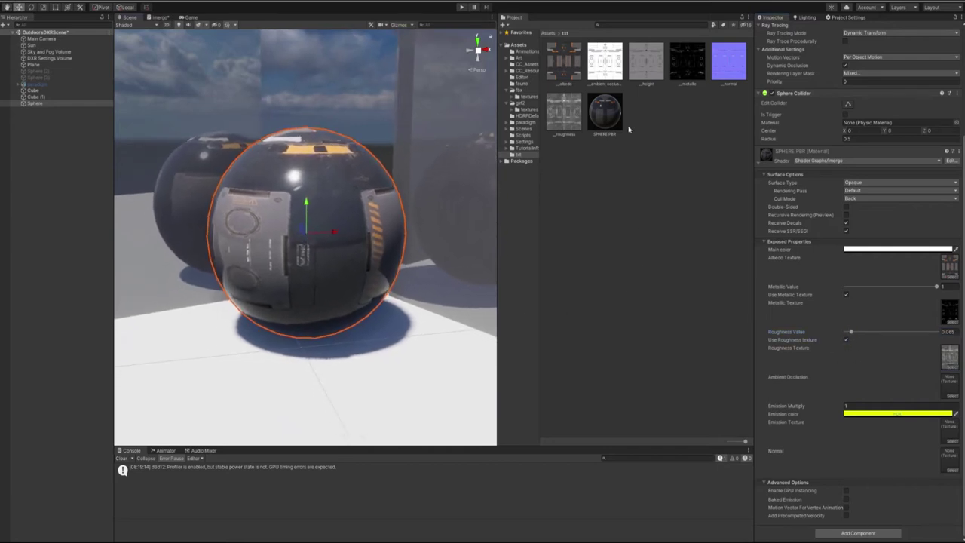
pyautogui.moveTo(604, 64); pyautogui.dragTo(953, 394)
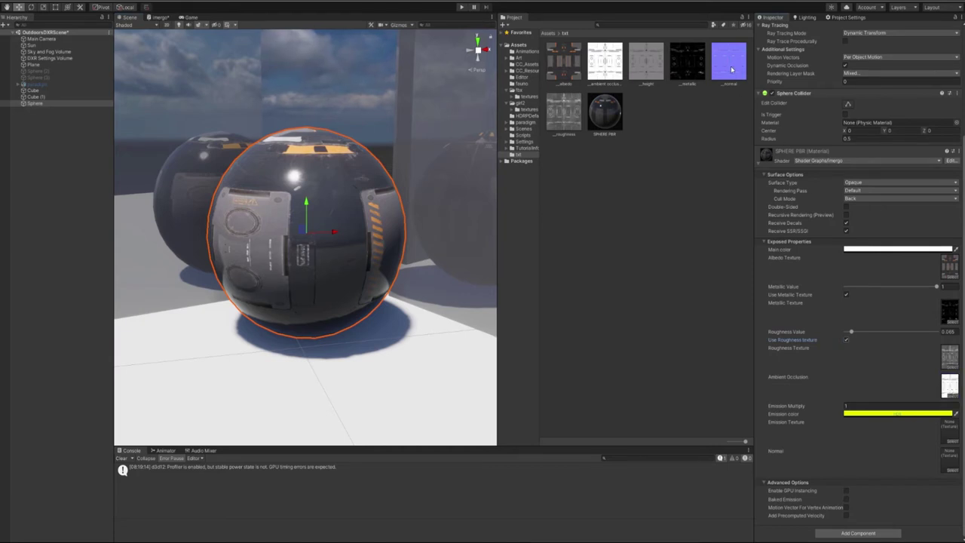
pyautogui.moveTo(731, 69); pyautogui.dragTo(953, 464)
pyautogui.moveTo(392, 226); pyautogui.dragTo(335, 266, button='right')
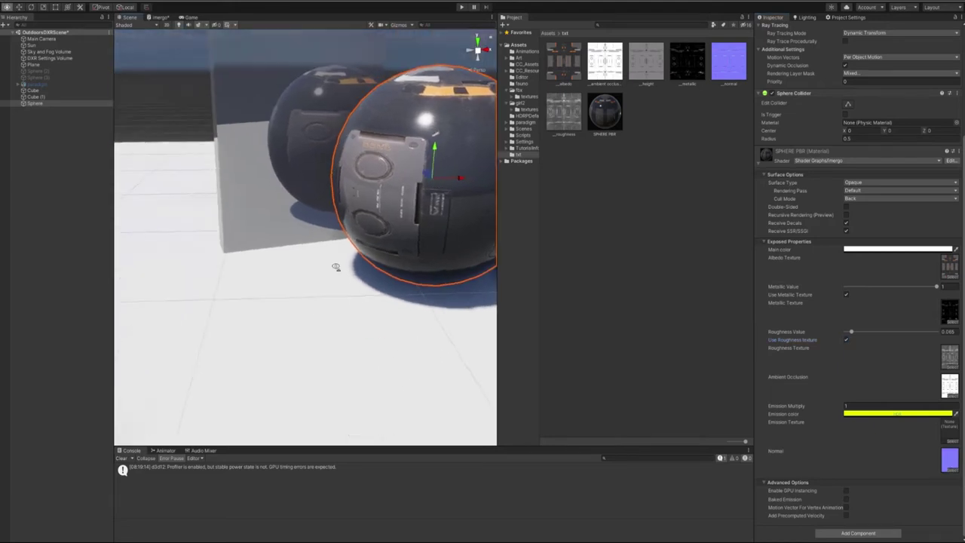
# Step: Raise SPHERE PBR's roughness value to about 0.44 for a more matte sphere
pyautogui.moveTo(336, 267); pyautogui.dragTo(287, 228, button='right')
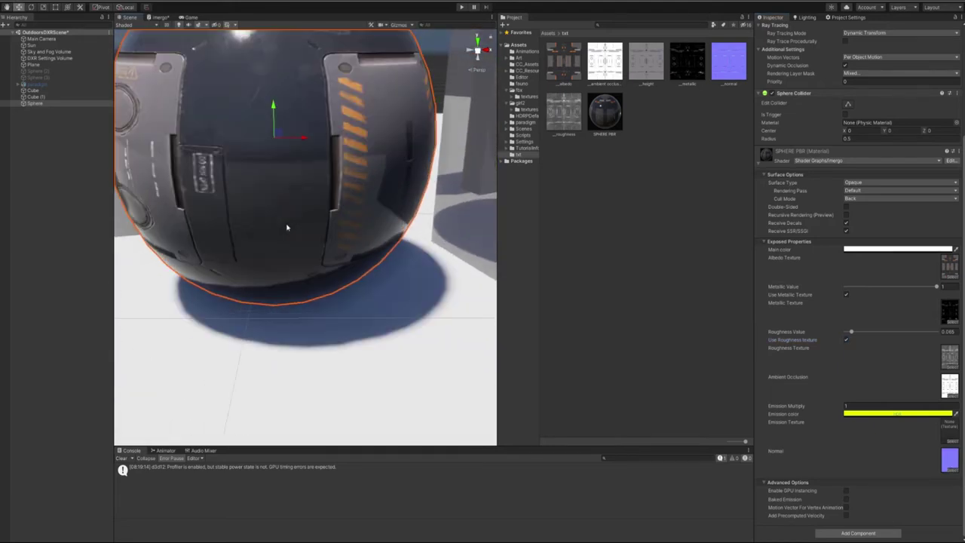
pyautogui.moveTo(287, 228)
pyautogui.keyDown('alt'); pyautogui.mouseDown()
pyautogui.moveTo(345, 245)
pyautogui.moveTo(348, 256)
pyautogui.mouseUp(); pyautogui.keyUp('alt')
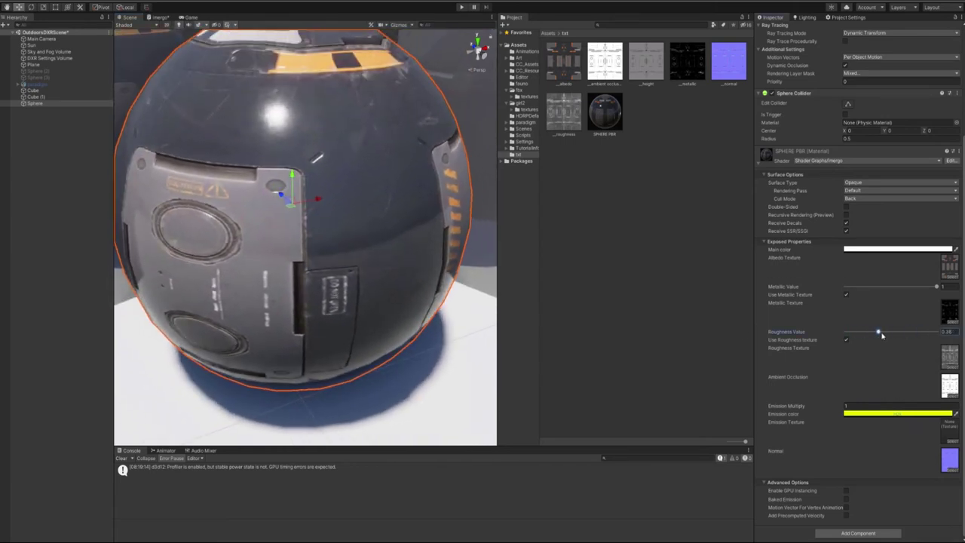
pyautogui.moveTo(851, 333); pyautogui.dragTo(885, 331)
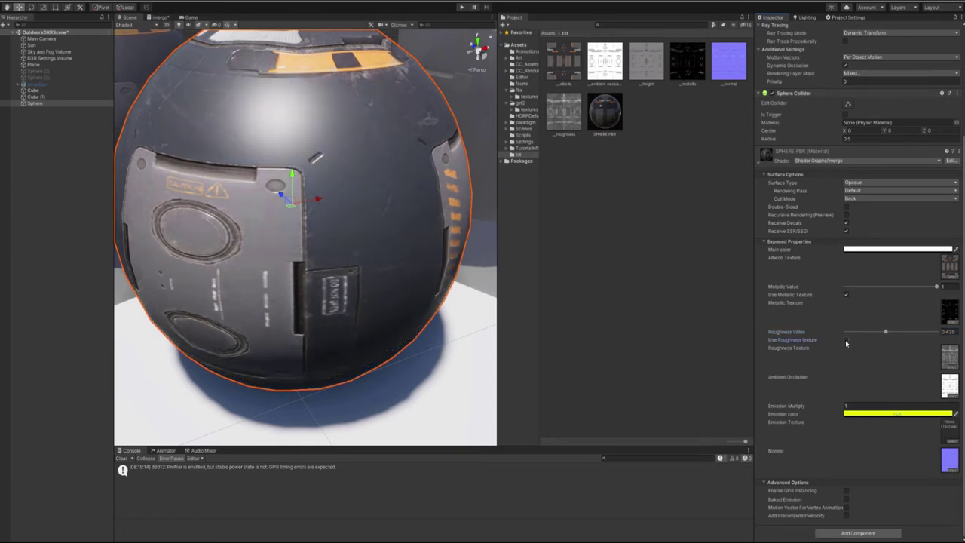
# Step: Set texture-driven roughness near 0.069 and metallic 0.734, then bring up the merge Shader Graph
pyautogui.moveTo(885, 331)
pyautogui.mouseDown()
pyautogui.moveTo(846, 332)
pyautogui.moveTo(957, 343)
pyautogui.moveTo(851, 341)
pyautogui.mouseUp()
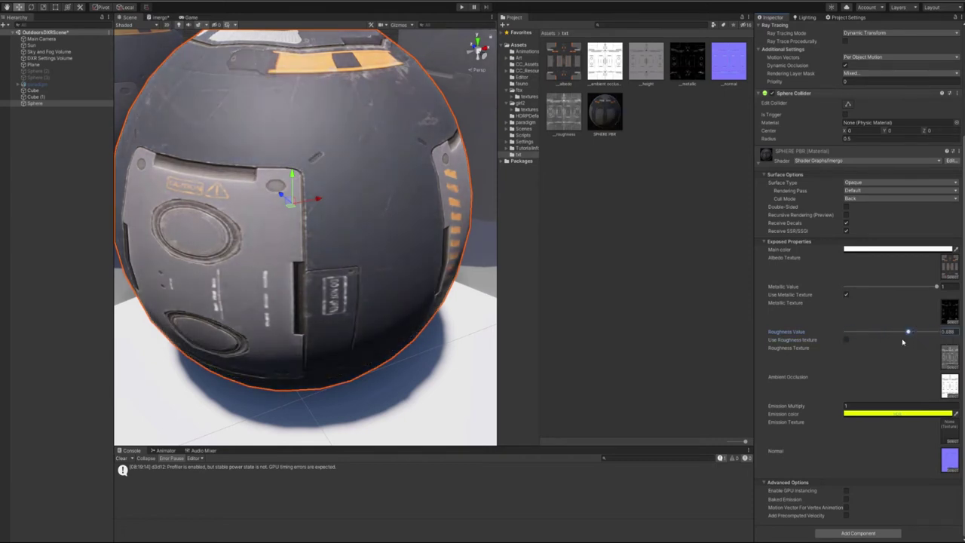
pyautogui.click(847, 341)
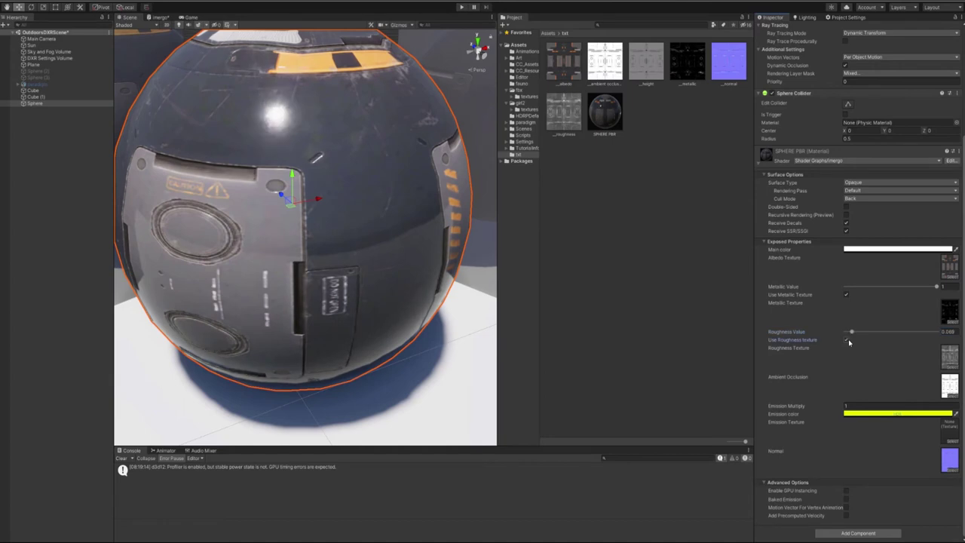
pyautogui.click(846, 296)
pyautogui.moveTo(936, 287)
pyautogui.mouseDown()
pyautogui.moveTo(885, 287)
pyautogui.moveTo(912, 288)
pyautogui.mouseUp()
pyautogui.scroll(-3, 337, 299)
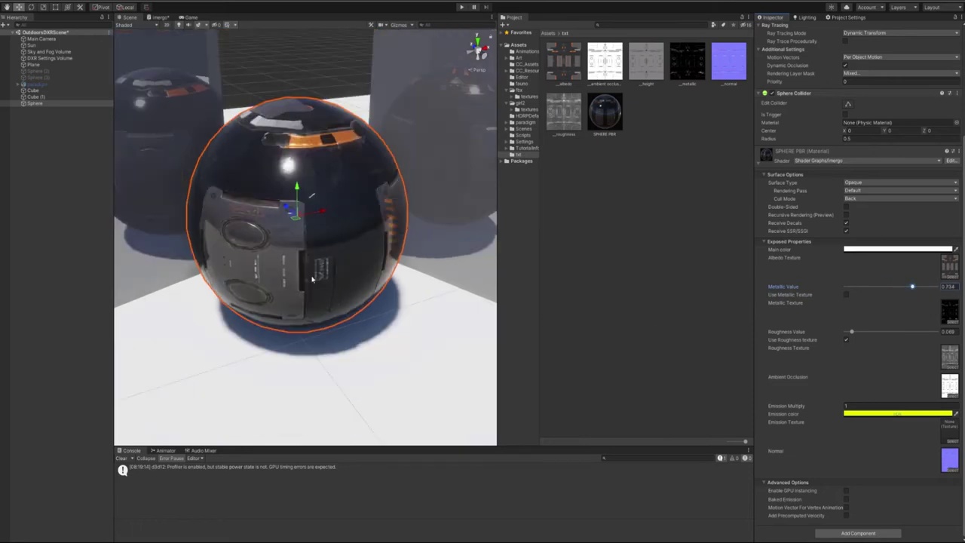
pyautogui.keyDown('alt'); pyautogui.moveTo(337, 299); pyautogui.dragTo(568, 307); pyautogui.keyUp('alt')
pyautogui.click(846, 294)
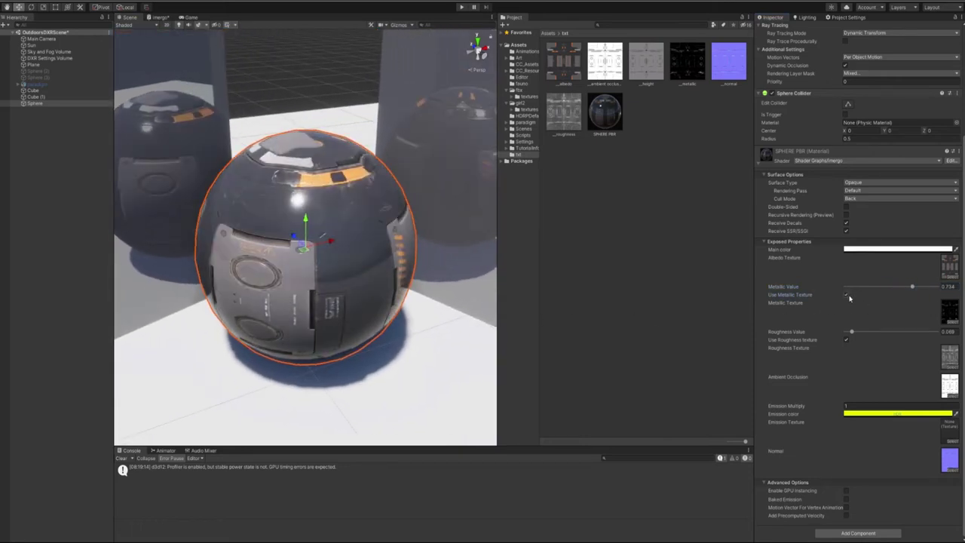
pyautogui.click(157, 19)
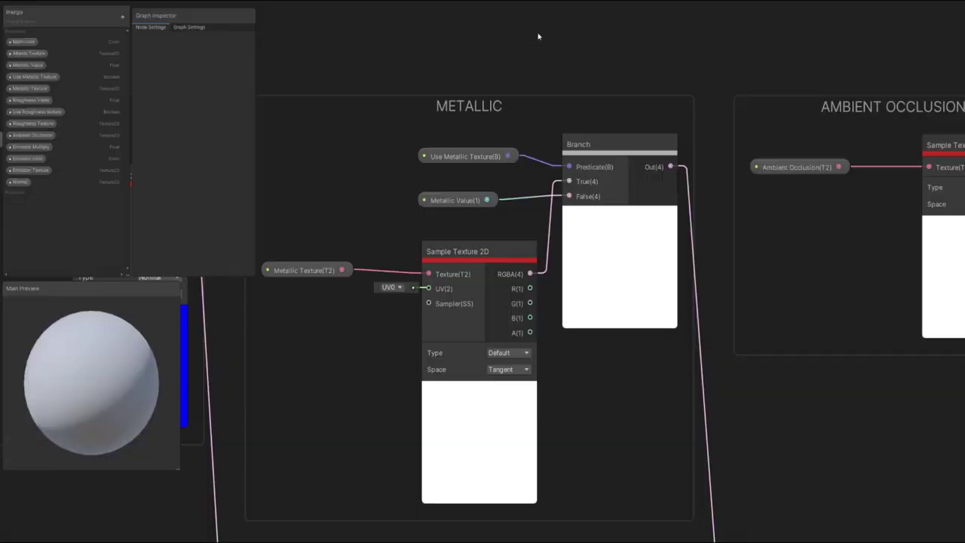
# Step: Maximize the merge Shader Graph and review the Albedo, Normal and Metallic node groups
pyautogui.click(538, 34)
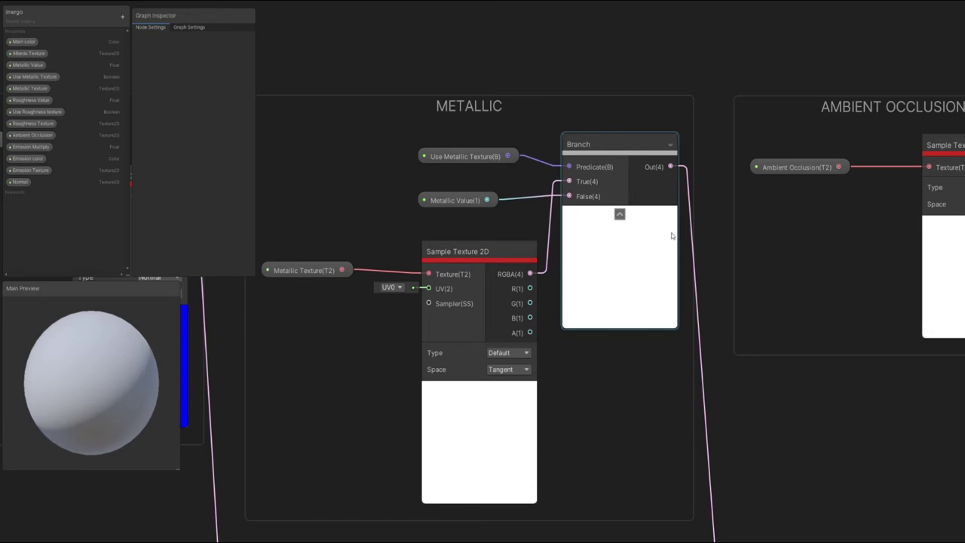
pyautogui.scroll(-2, 686, 296)
pyautogui.scroll(-5, 686, 295)
pyautogui.moveTo(728, 340); pyautogui.dragTo(568, 327, button='middle')
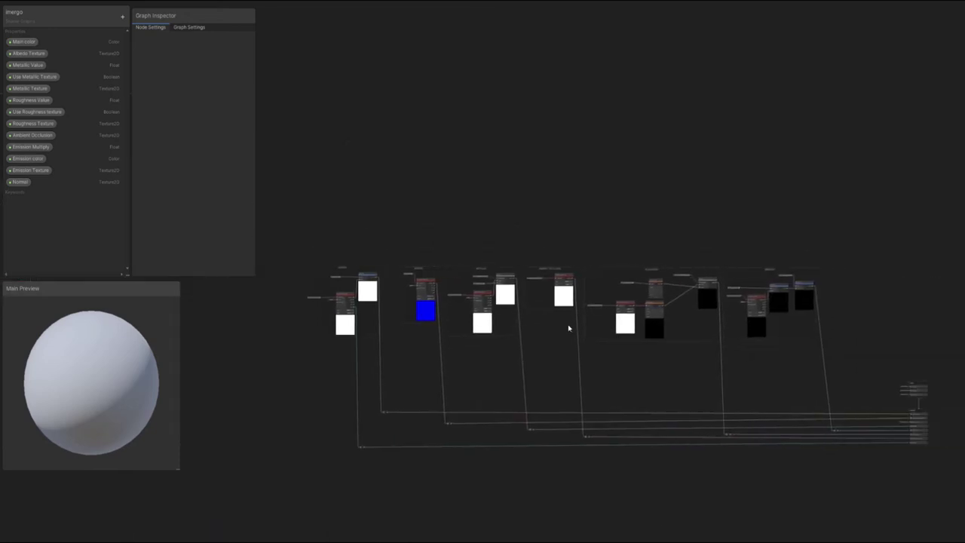
pyautogui.scroll(2, 325, 280)
pyautogui.scroll(2, 362, 233)
pyautogui.scroll(3, 355, 262)
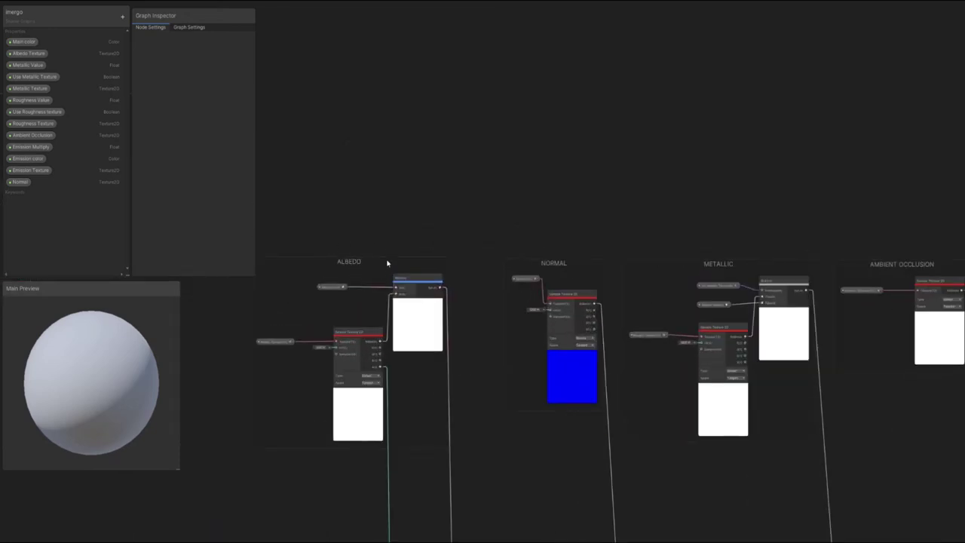
pyautogui.scroll(3, 359, 277)
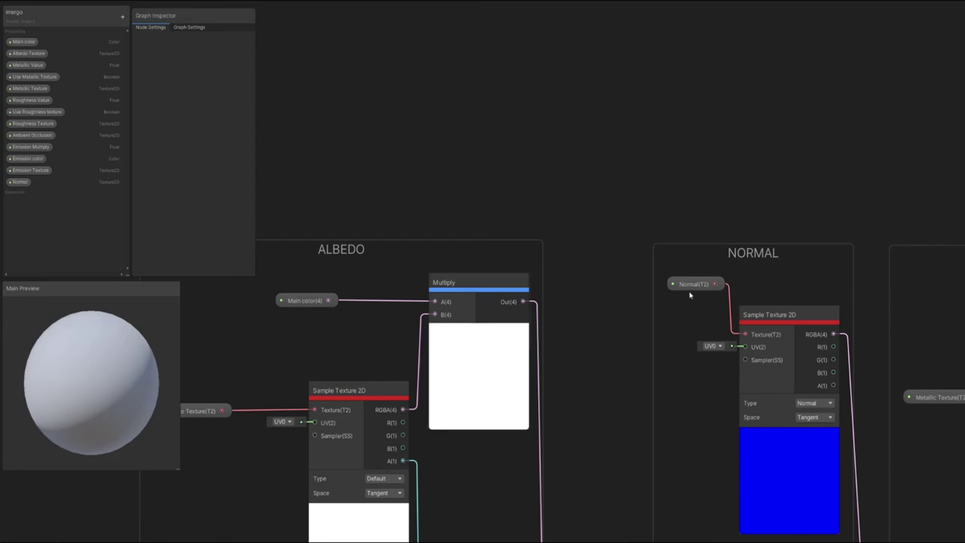
pyautogui.moveTo(689, 293)
pyautogui.mouseDown(button='middle')
pyautogui.moveTo(525, 281)
pyautogui.moveTo(480, 198)
pyautogui.mouseUp(button='middle')
pyautogui.moveTo(627, 260); pyautogui.dragTo(458, 254, button='middle')
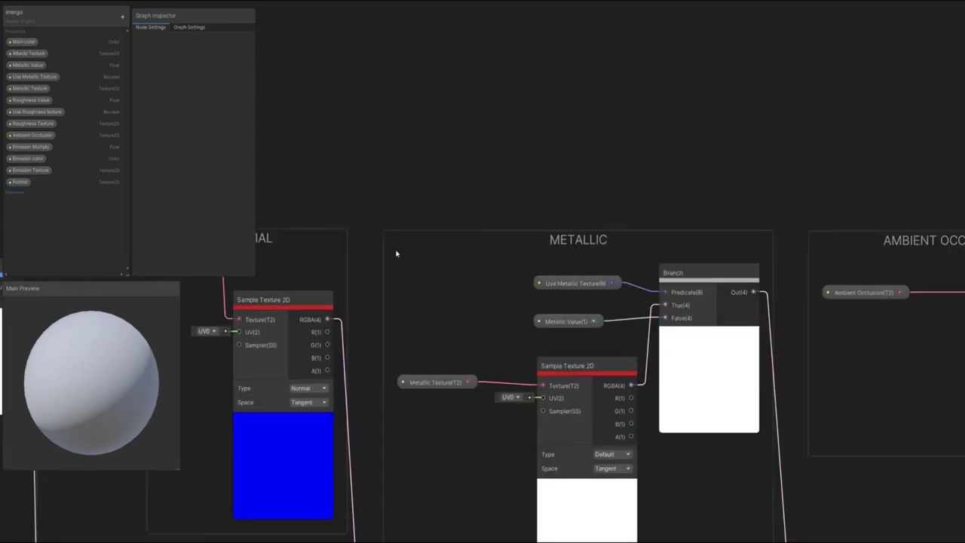
# Step: Pan through the Ambient Occlusion, Roughness and Emission groups, then back to Albedo
pyautogui.moveTo(836, 247); pyautogui.dragTo(608, 146, button='middle')
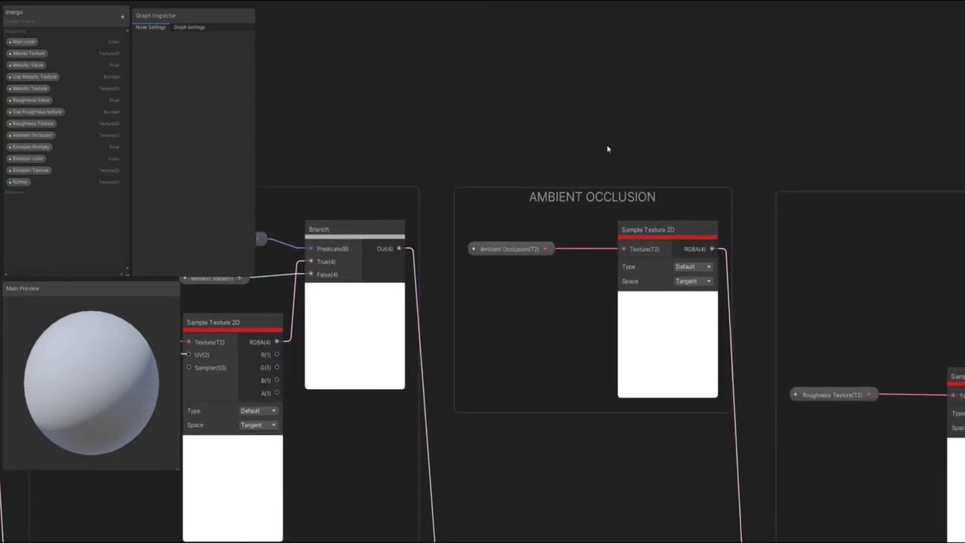
pyautogui.moveTo(741, 256); pyautogui.dragTo(361, 231, button='middle')
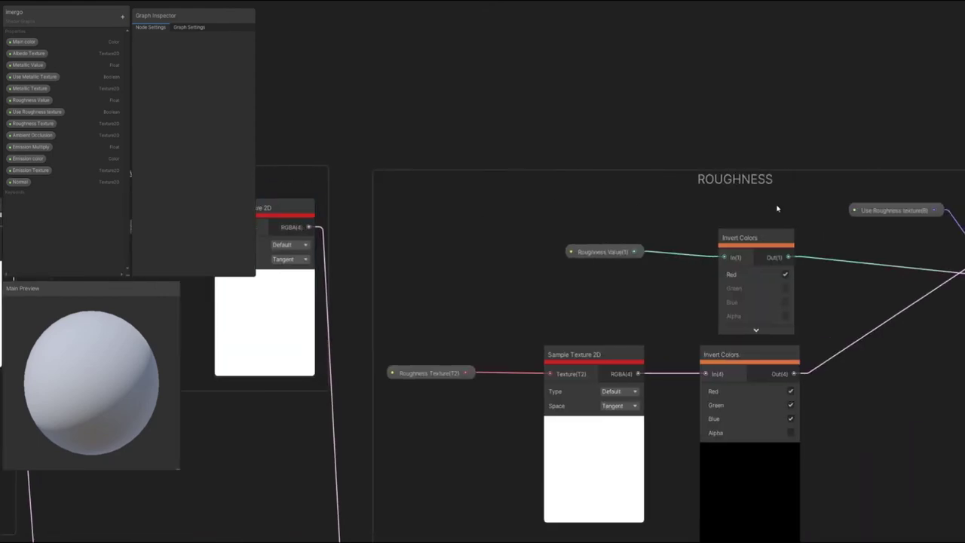
pyautogui.moveTo(862, 208); pyautogui.dragTo(722, 159, button='middle')
pyautogui.moveTo(816, 282); pyautogui.dragTo(387, 249, button='middle')
pyautogui.moveTo(770, 248); pyautogui.dragTo(546, 241, button='middle')
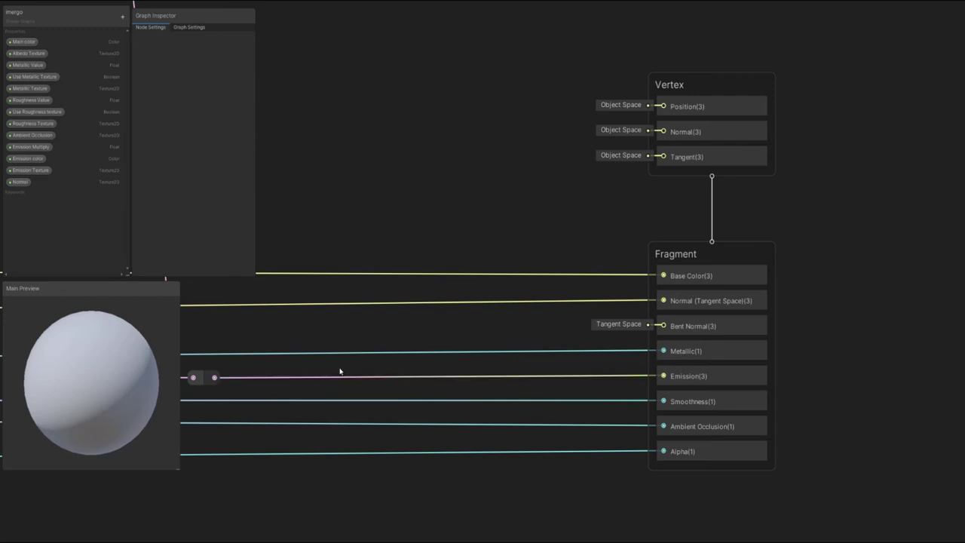
pyautogui.moveTo(339, 371); pyautogui.dragTo(487, 321, button='middle')
pyautogui.scroll(-3, 760, 459)
pyautogui.scroll(2, 489, 317)
pyautogui.scroll(2, 711, 368)
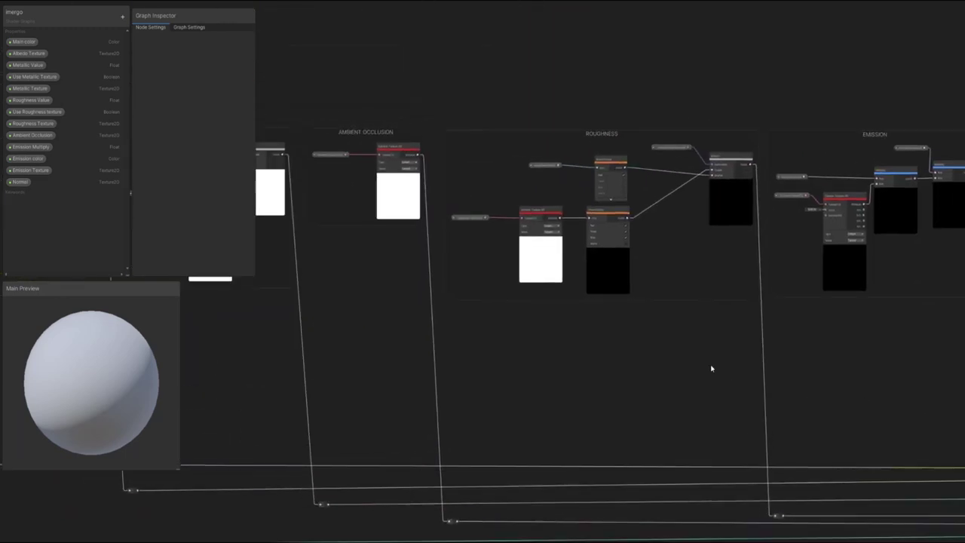
pyautogui.scroll(-2, 710, 368)
pyautogui.scroll(2, 487, 323)
pyautogui.moveTo(487, 323); pyautogui.dragTo(529, 340, button='middle')
pyautogui.scroll(2, 530, 340)
pyautogui.scroll(2, 575, 364)
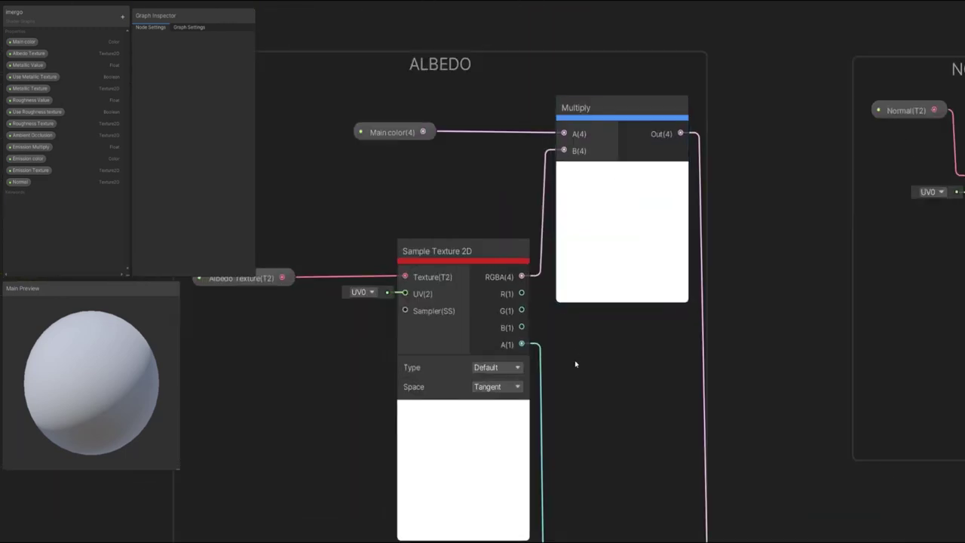
pyautogui.moveTo(575, 364)
pyautogui.mouseDown(button='middle')
pyautogui.moveTo(665, 354)
pyautogui.moveTo(661, 336)
pyautogui.mouseUp(button='middle')
pyautogui.click(493, 111)
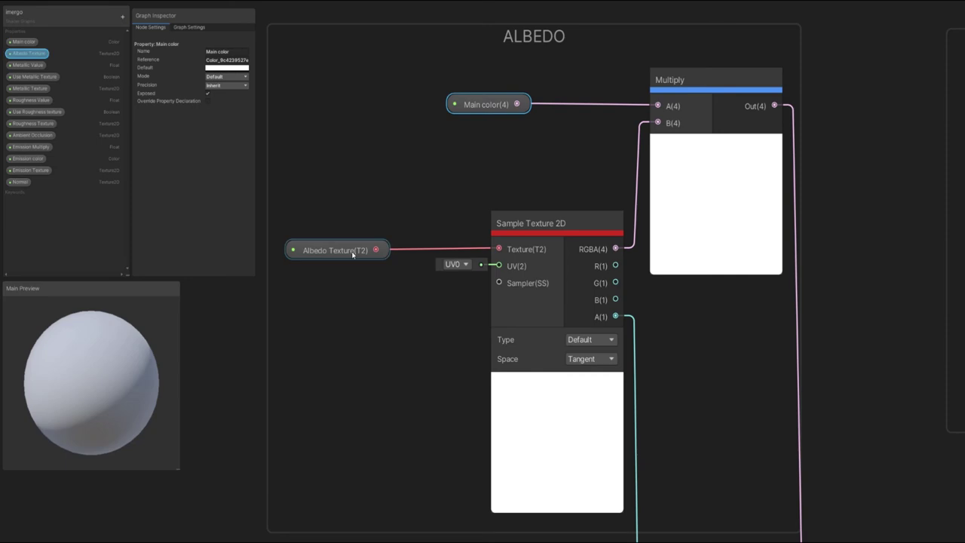
pyautogui.moveTo(904, 256)
pyautogui.mouseDown(button='middle')
pyautogui.moveTo(606, 257)
pyautogui.moveTo(611, 262)
pyautogui.mouseUp(button='middle')
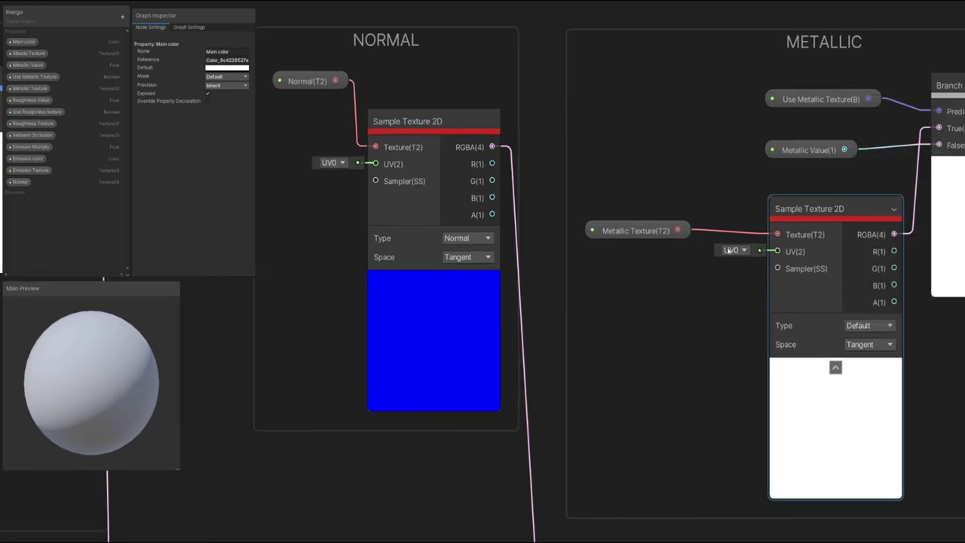
pyautogui.moveTo(869, 241); pyautogui.dragTo(451, 236, button='middle')
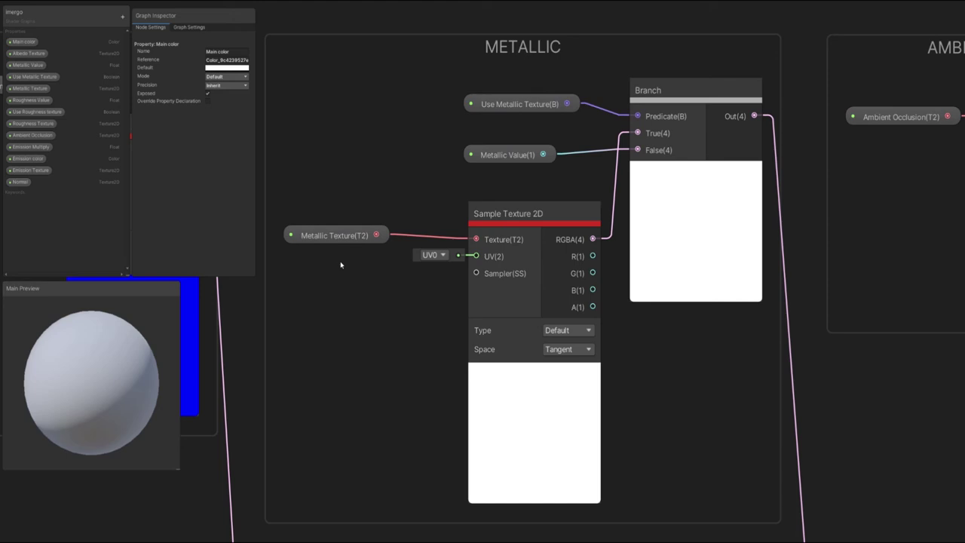
pyautogui.moveTo(795, 301); pyautogui.dragTo(262, 324, button='middle')
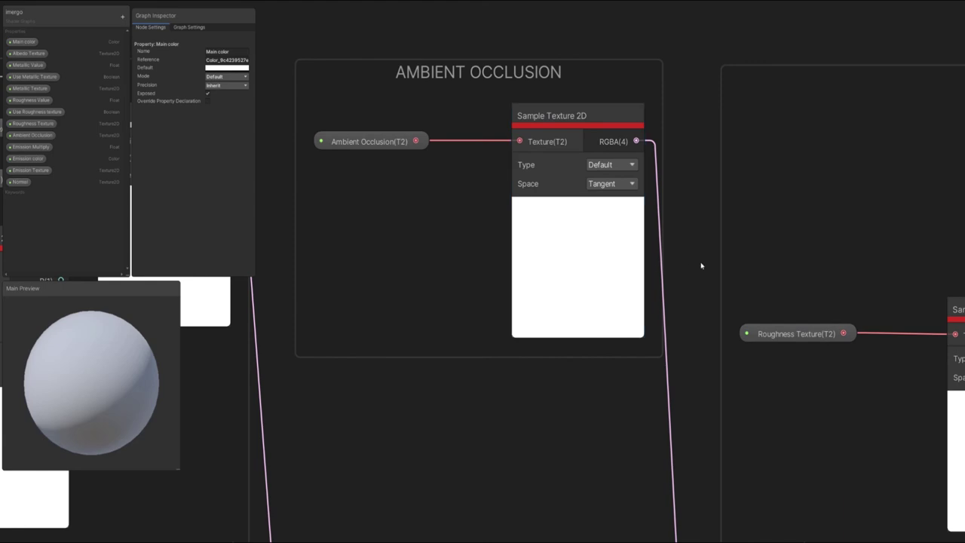
pyautogui.moveTo(912, 360); pyautogui.dragTo(370, 315, button='middle')
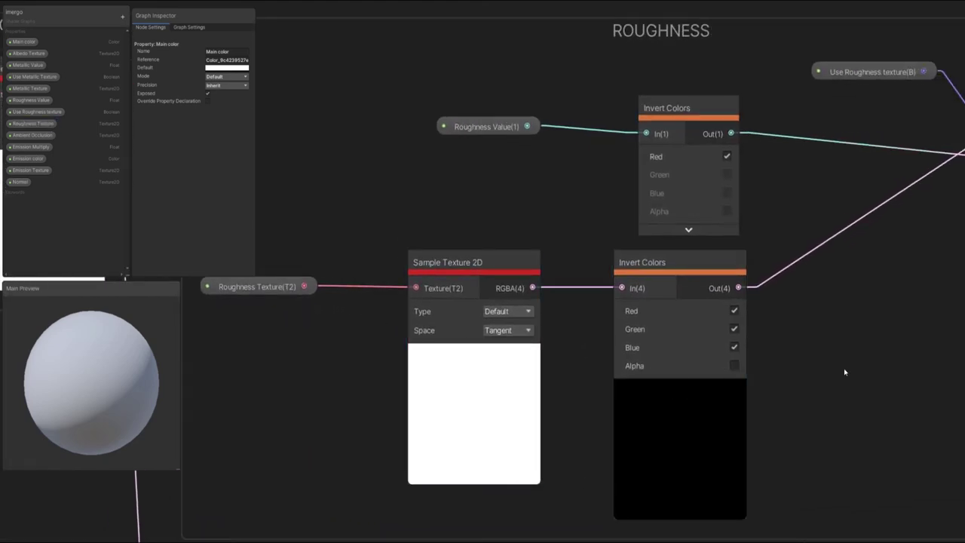
pyautogui.moveTo(844, 370); pyautogui.dragTo(737, 346, button='middle')
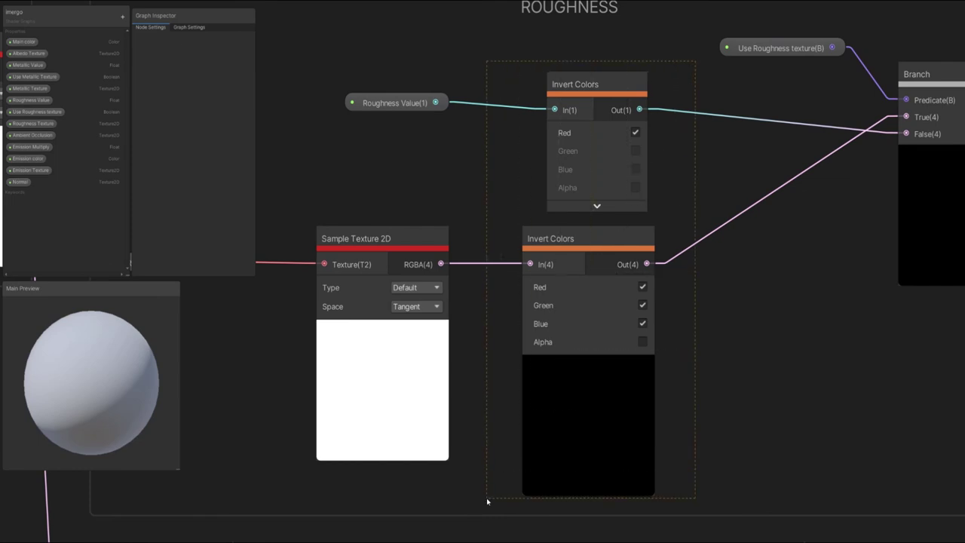
pyautogui.moveTo(487, 501); pyautogui.dragTo(487, 502)
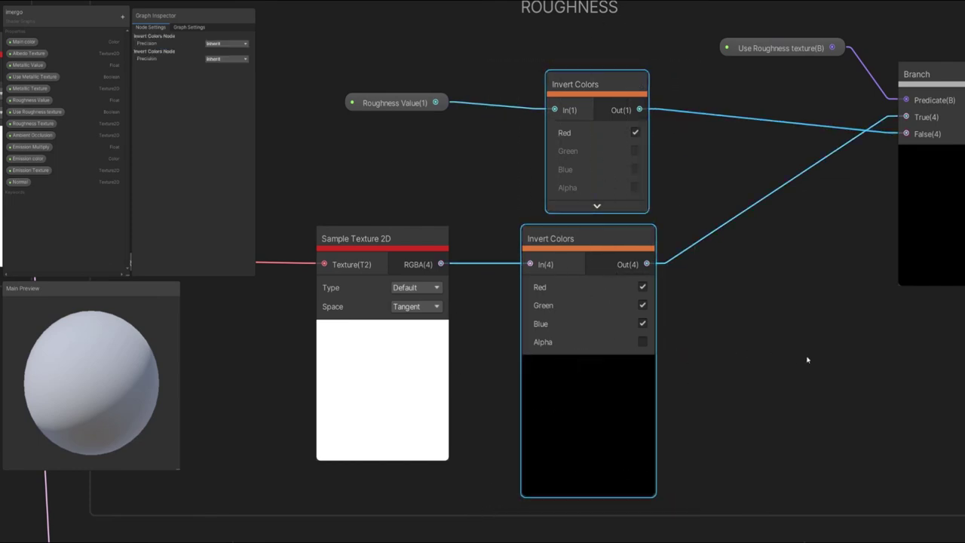
pyautogui.scroll(-1, 740, 340)
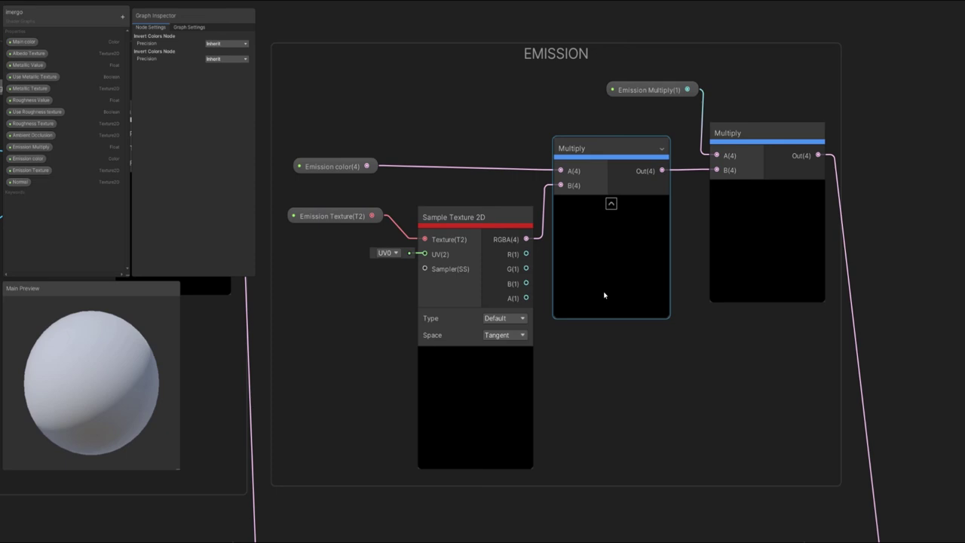
pyautogui.scroll(-5, 605, 294)
pyautogui.scroll(-4, 659, 276)
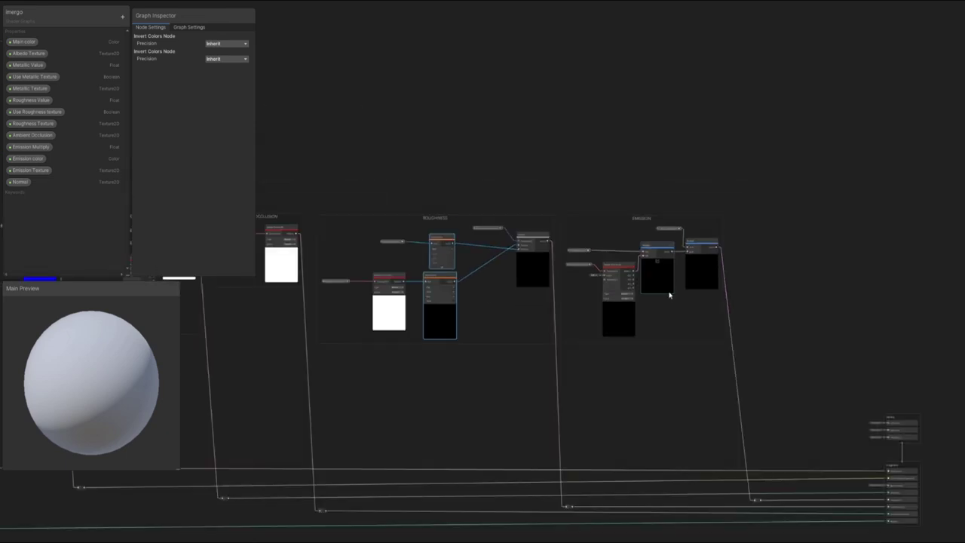
pyautogui.scroll(-2, 724, 371)
pyautogui.scroll(-1, 730, 300)
pyautogui.scroll(-1, 743, 276)
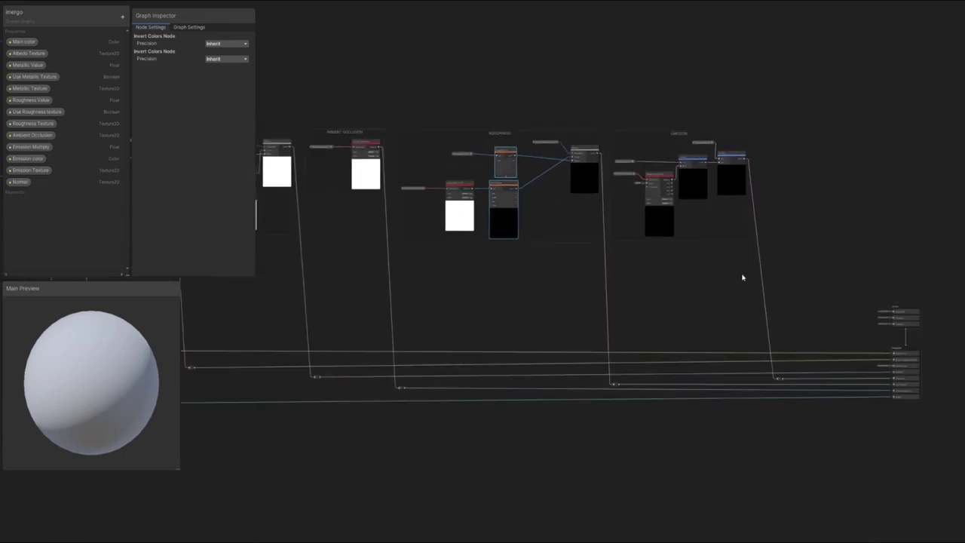